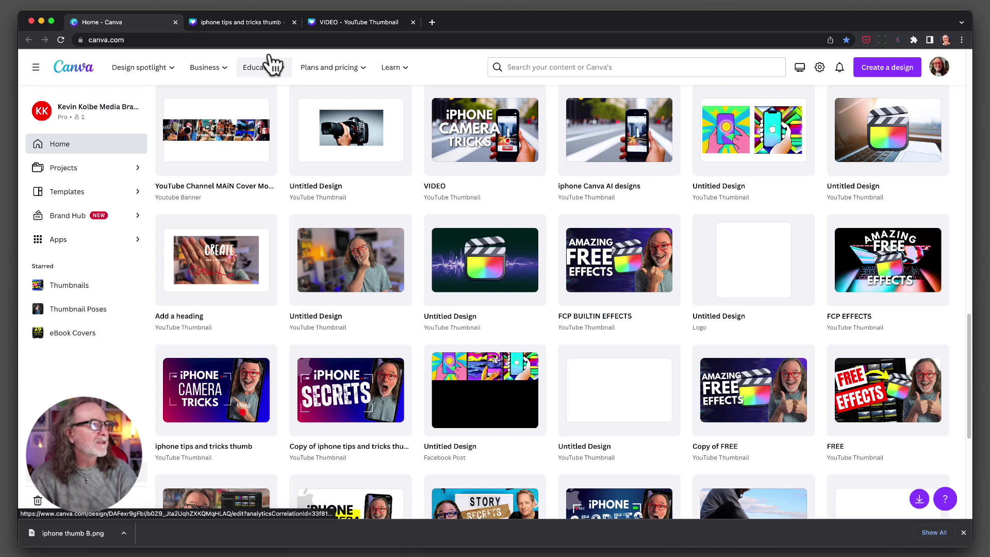
# Compare the original iPhone Camera Tricks thumbnail in Canva with the alternate street-background design.
pyautogui.click(250, 22)
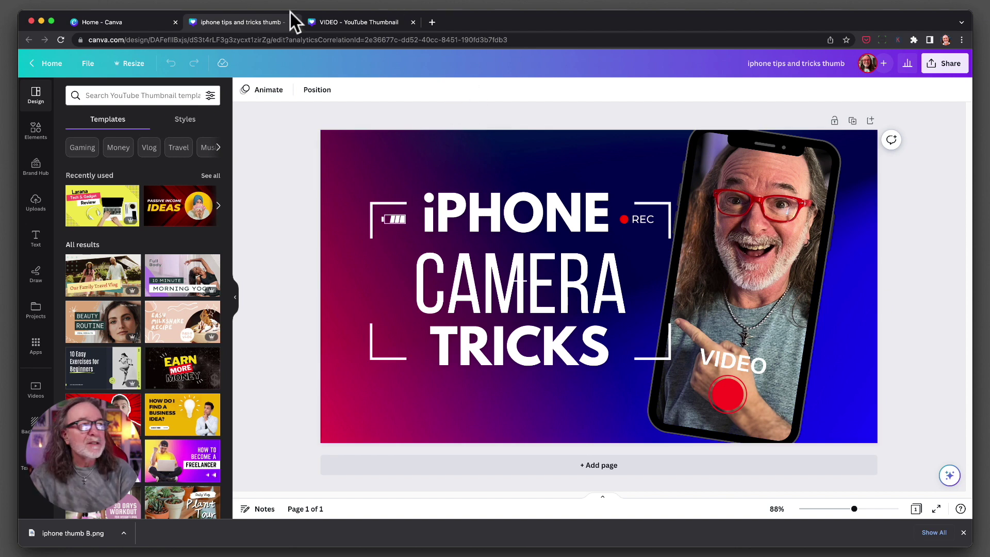
pyautogui.click(356, 20)
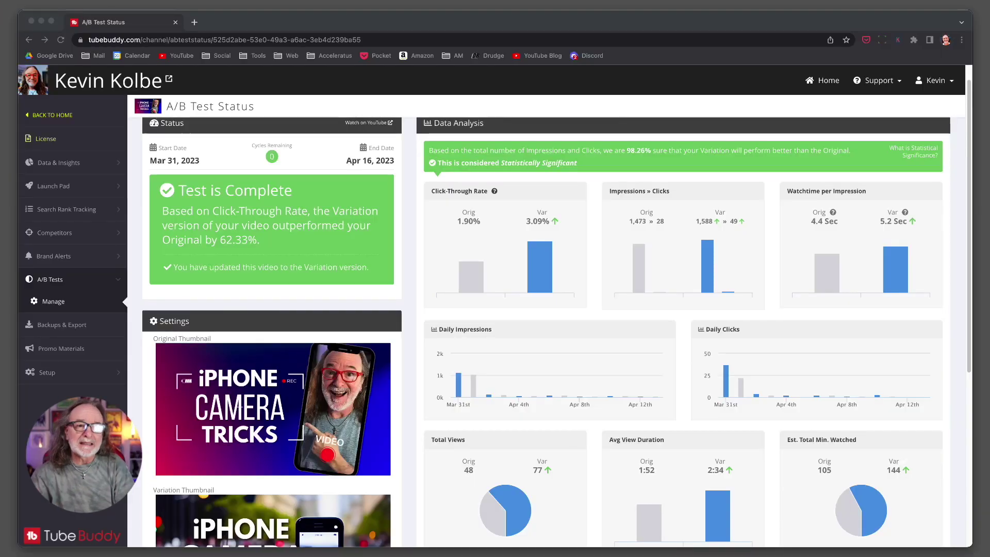
# Review the completed A/B test: variation at 3.09% CTR beats the original's 1.90%, with 98.26% confidence.
pyautogui.click(880, 400)
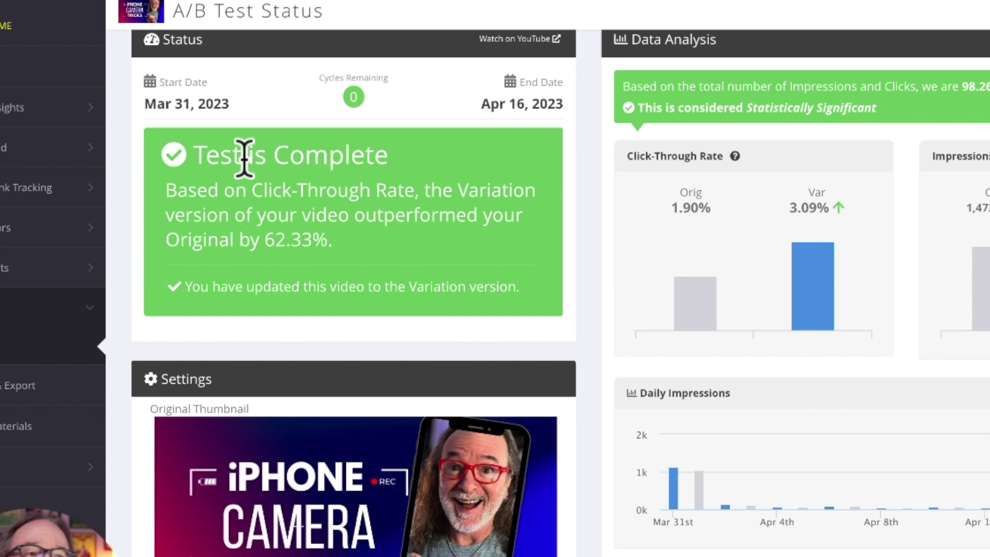
pyautogui.scroll(-3, 243, 156)
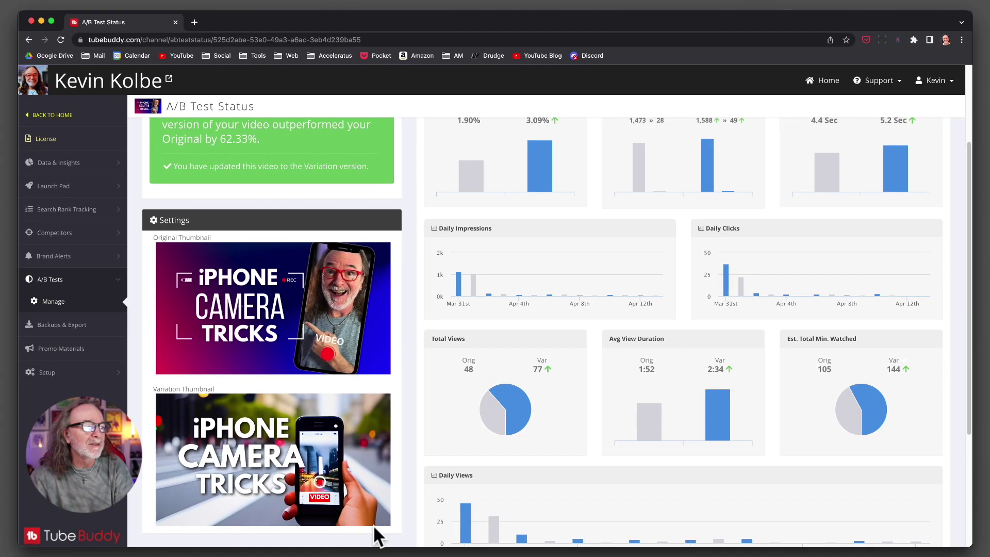
pyautogui.scroll(3, 640, 401)
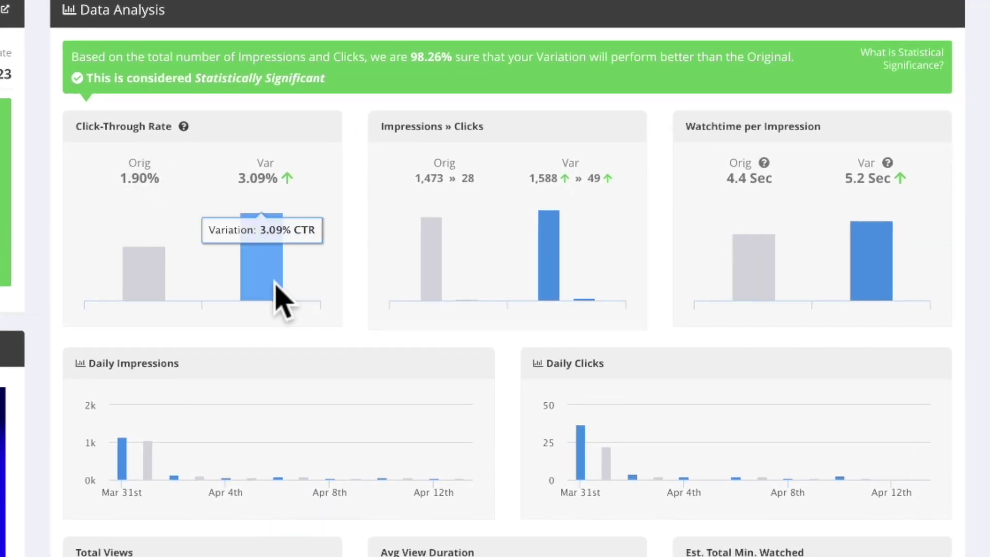
pyautogui.scroll(-1, 281, 302)
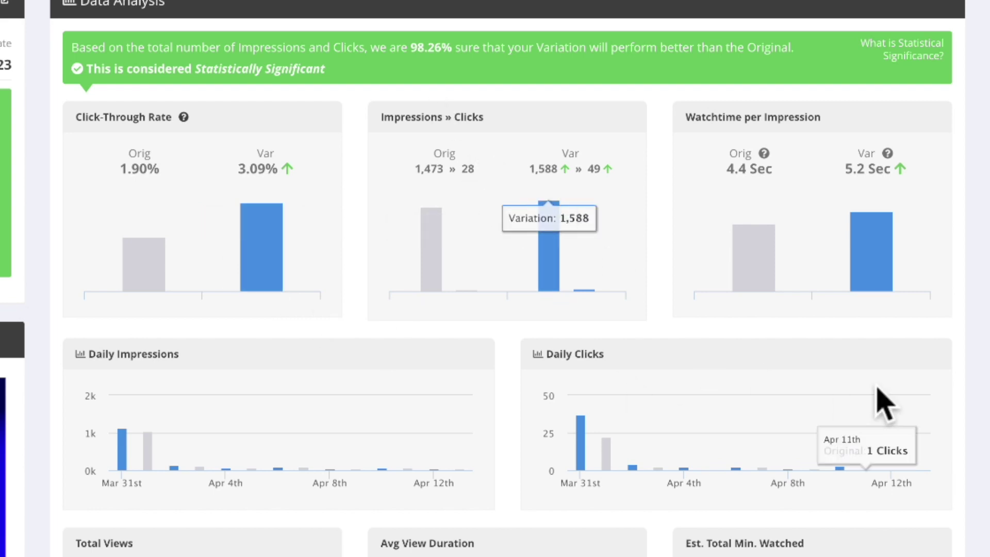
pyautogui.scroll(-5, 937, 370)
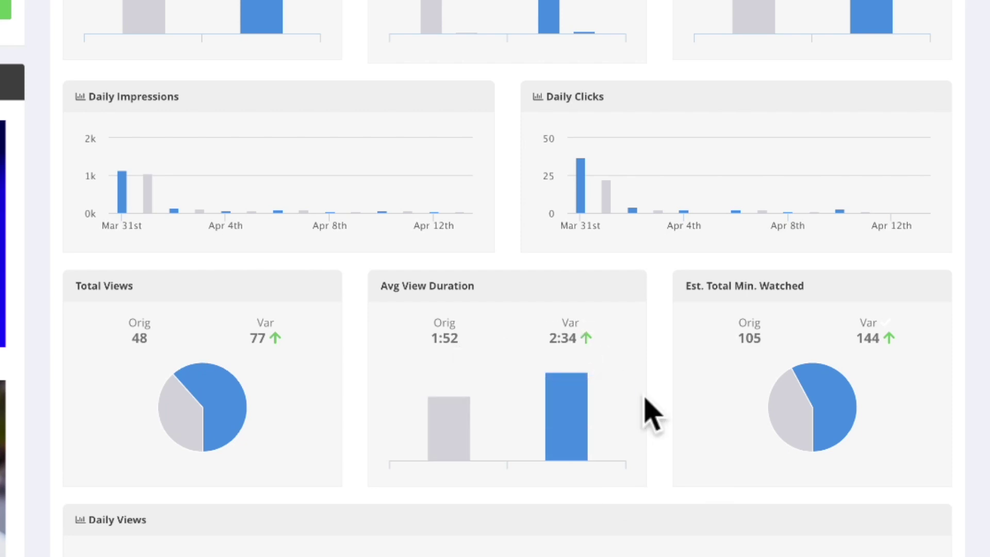
pyautogui.scroll(-5, 647, 409)
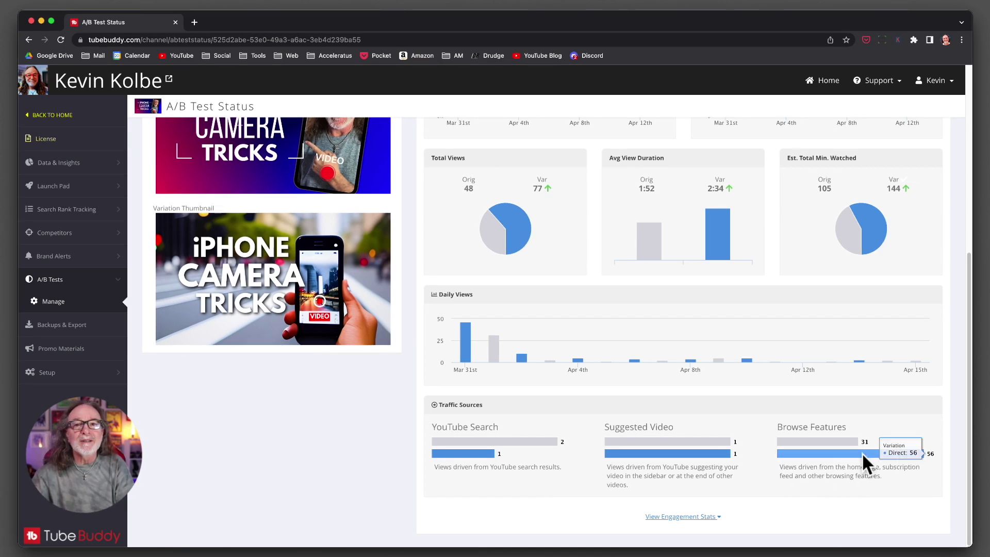
pyautogui.scroll(5, 856, 435)
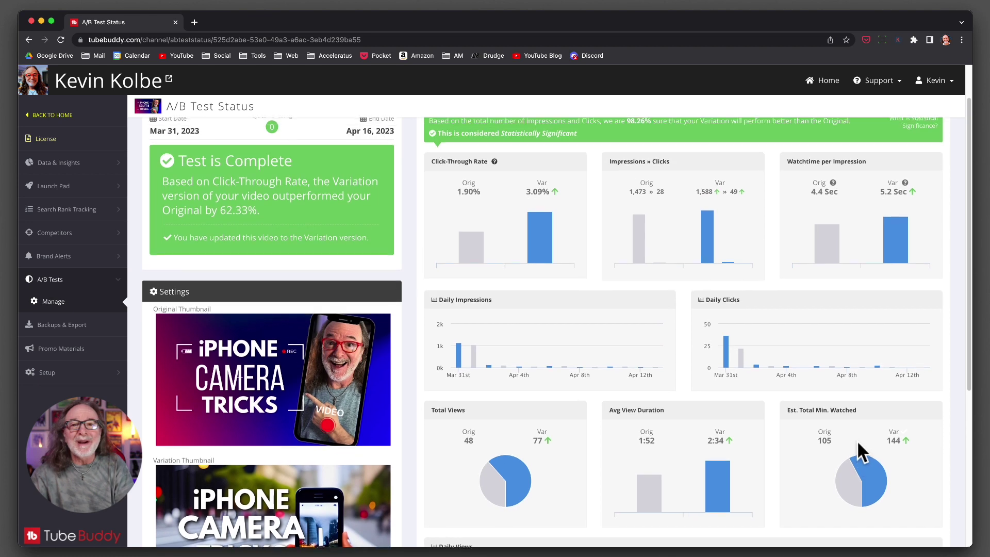
pyautogui.scroll(-1, 857, 440)
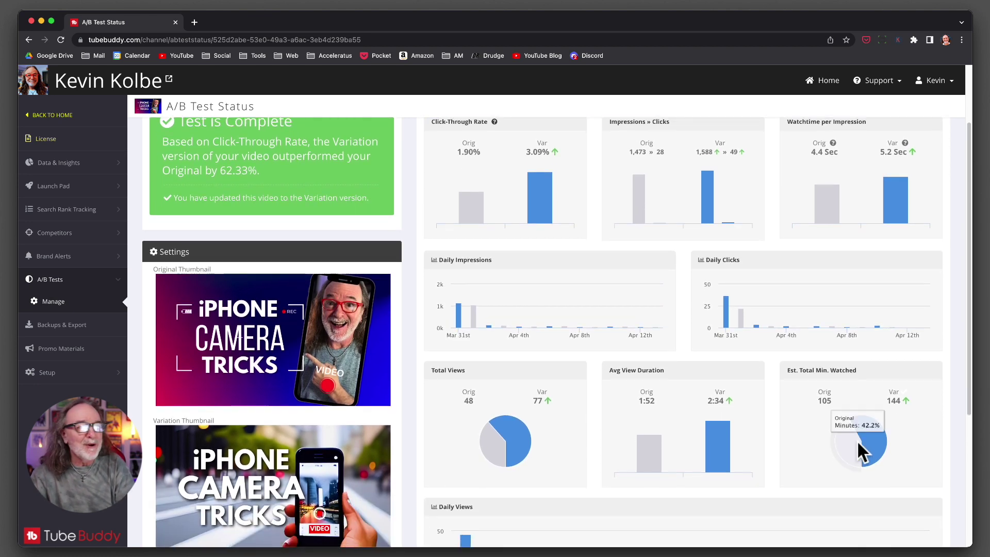
pyautogui.scroll(2, 858, 440)
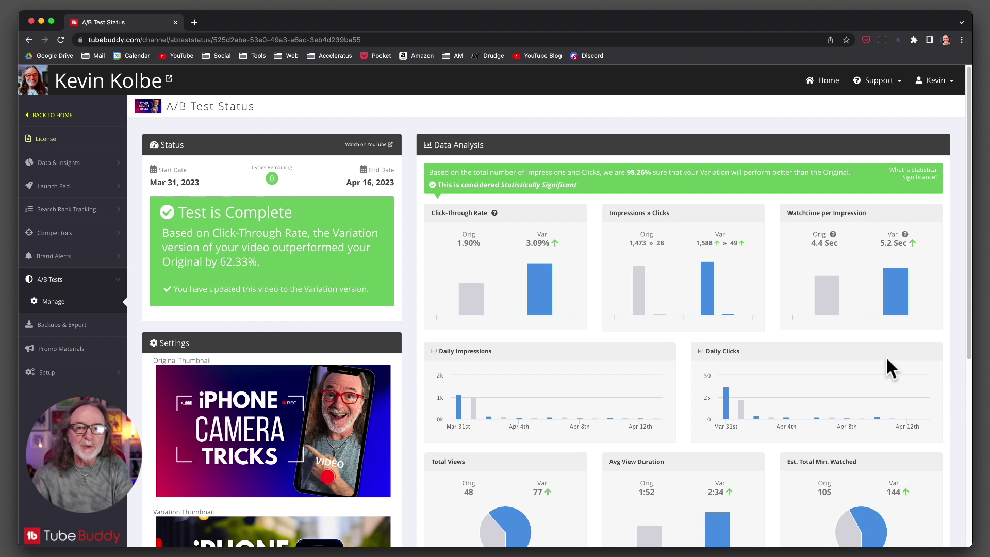
# Scroll down through YouTube Studio's Channel content video list.
pyautogui.scroll(-2, 744, 370)
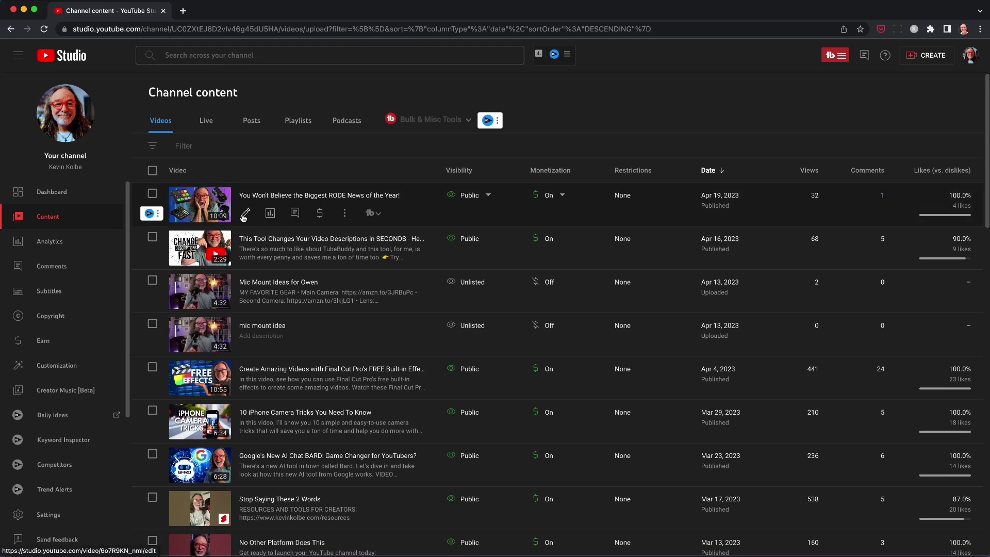
# Configure a 14-day Test Alternates thumbnail test for the RODE news video.
pyautogui.click(244, 213)
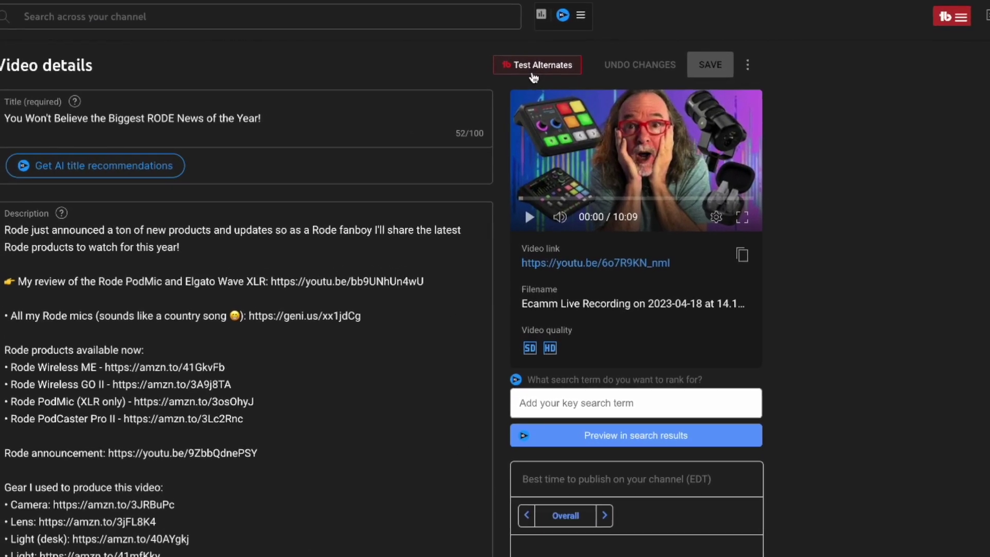
pyautogui.click(533, 76)
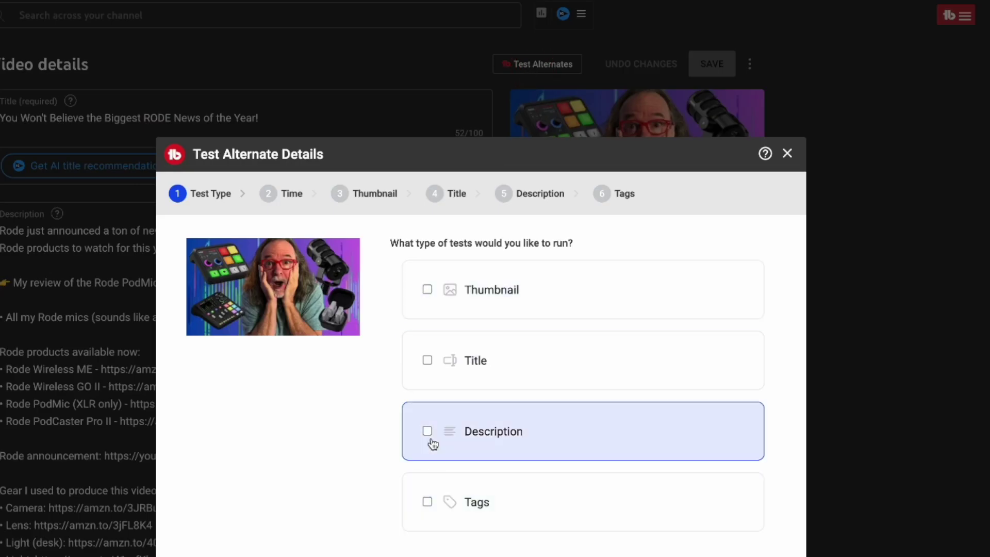
pyautogui.click(426, 289)
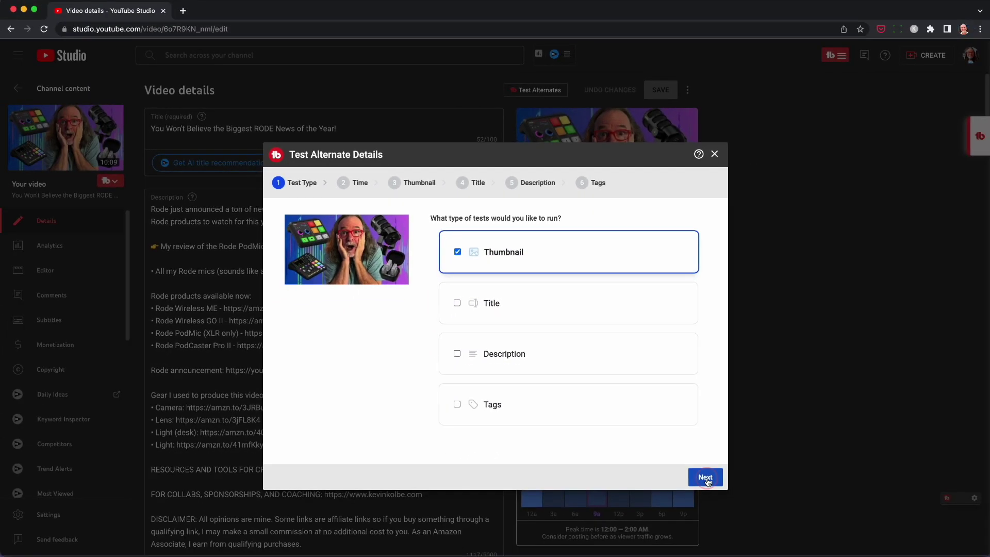
pyautogui.click(706, 479)
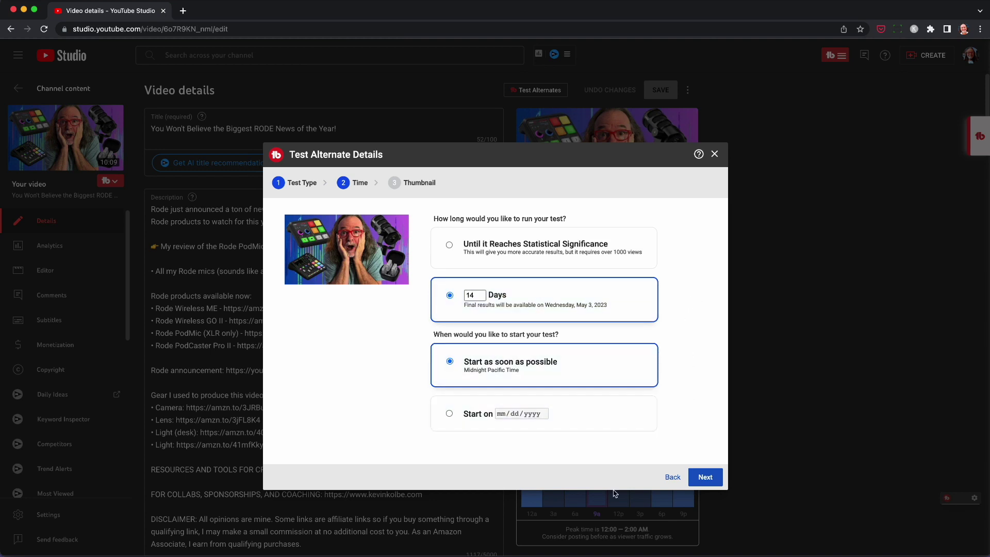
pyautogui.click(709, 485)
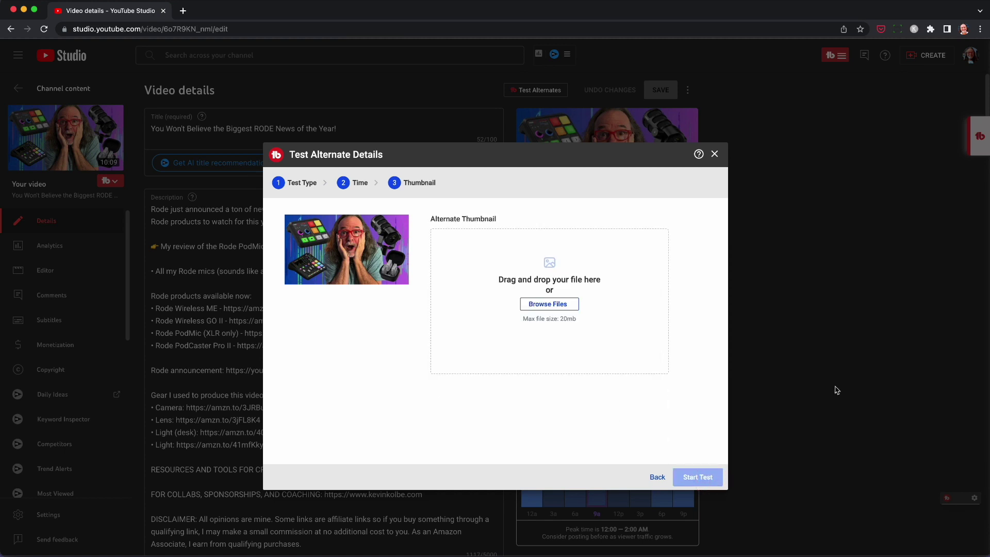
# Upload RODE MIC 2023 v2.png as the alternate thumbnail and start the RODE test.
pyautogui.click(556, 306)
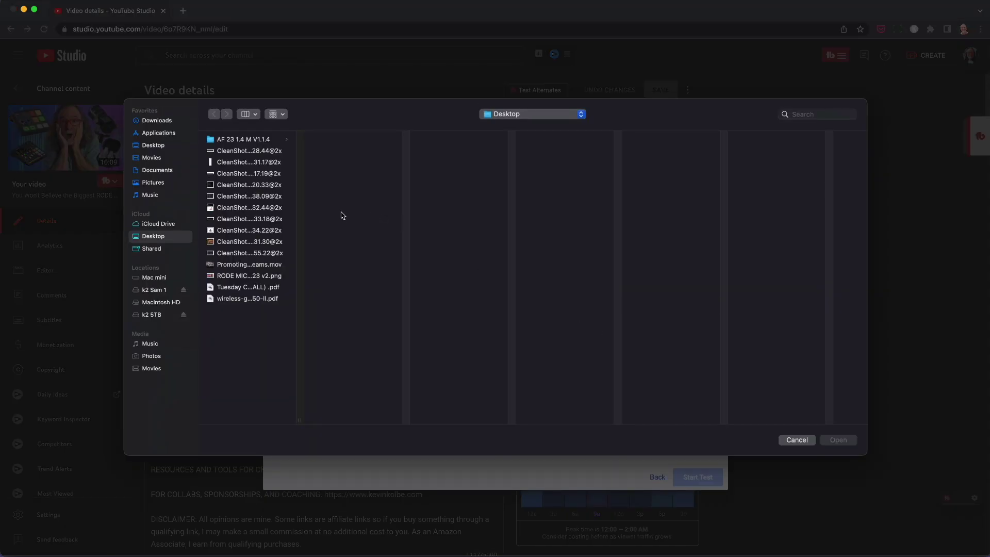
pyautogui.click(248, 277)
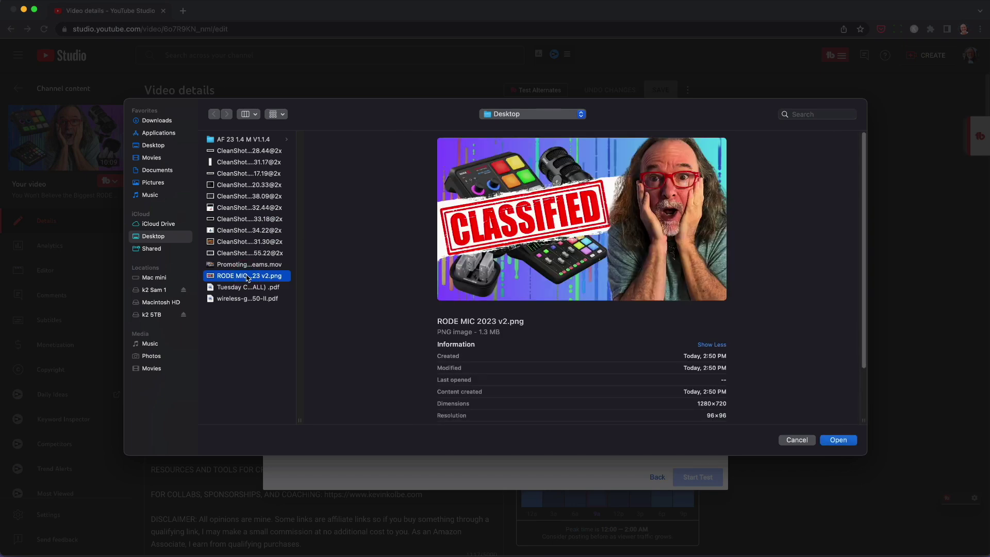
pyautogui.click(839, 442)
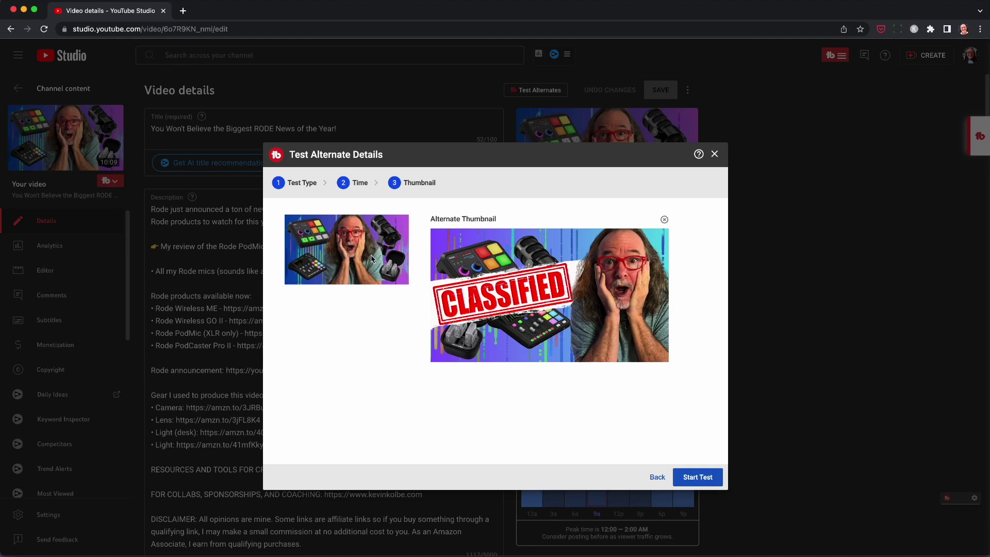
pyautogui.click(697, 477)
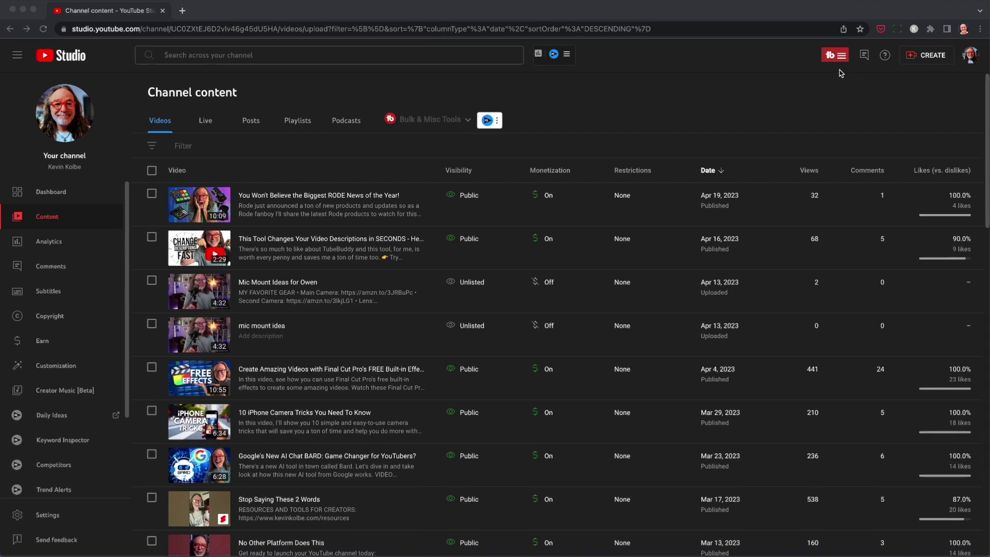
# Confirm in TubeBuddy's Manage AB Tests list that the RODE thumbnail test is Waiting to Start.
pyautogui.click(842, 55)
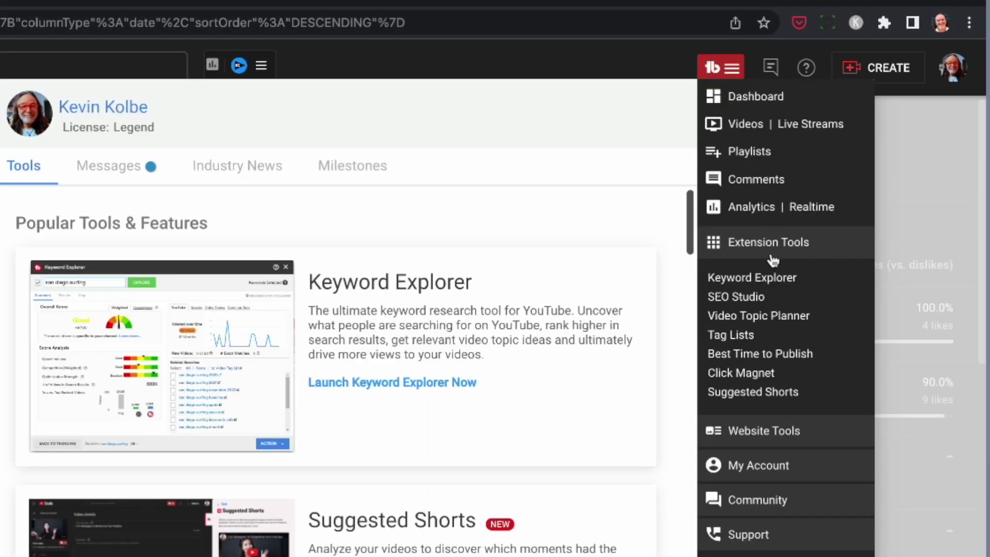
pyautogui.click(753, 432)
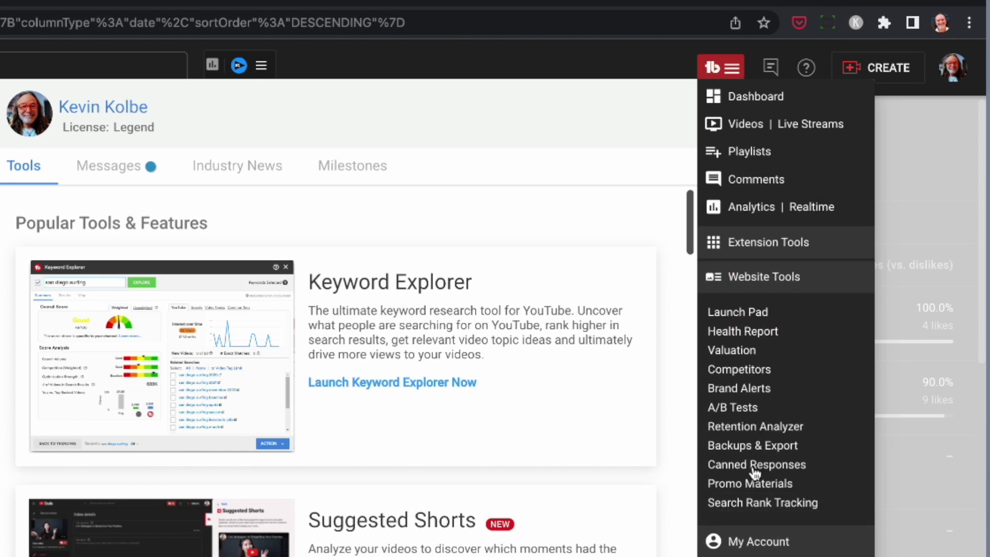
pyautogui.click(737, 411)
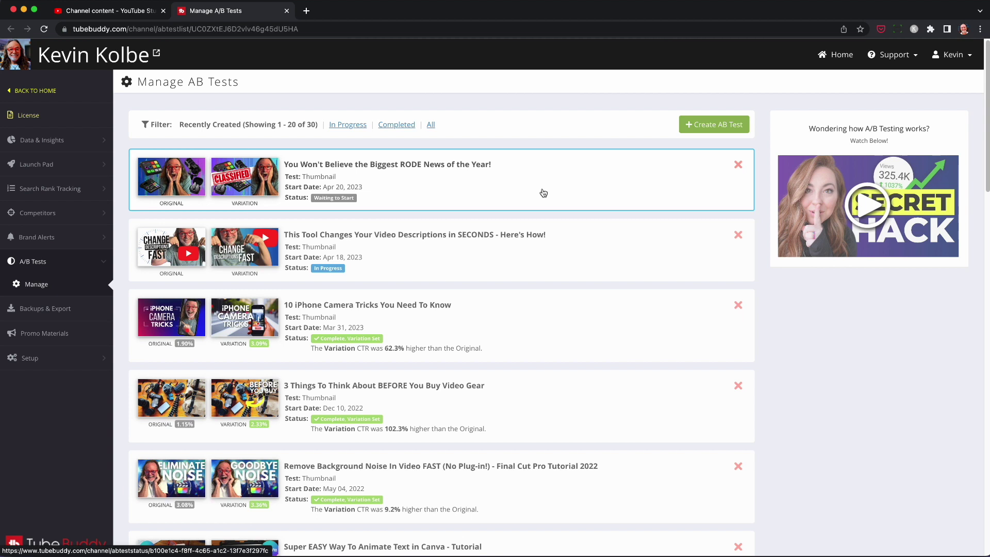
pyautogui.click(544, 193)
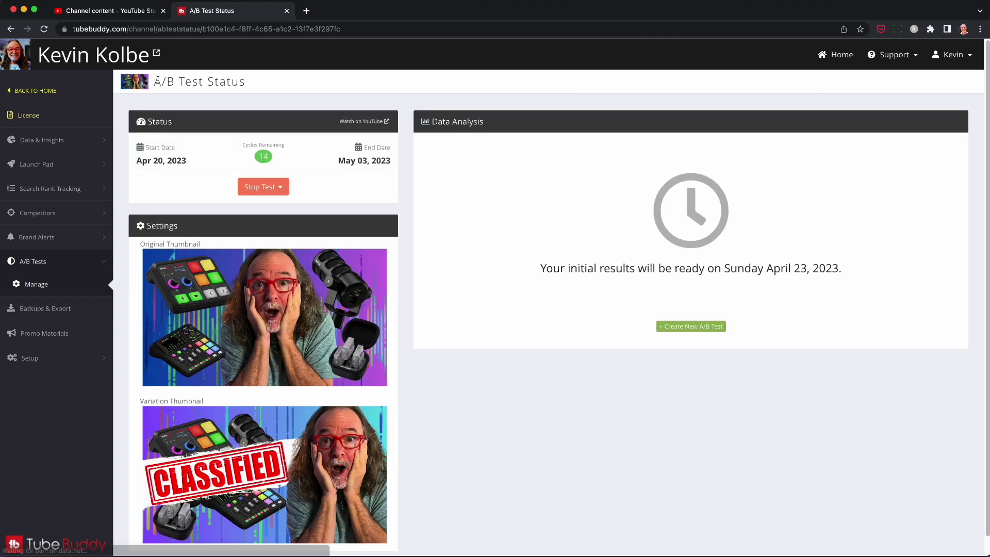
pyautogui.click(11, 29)
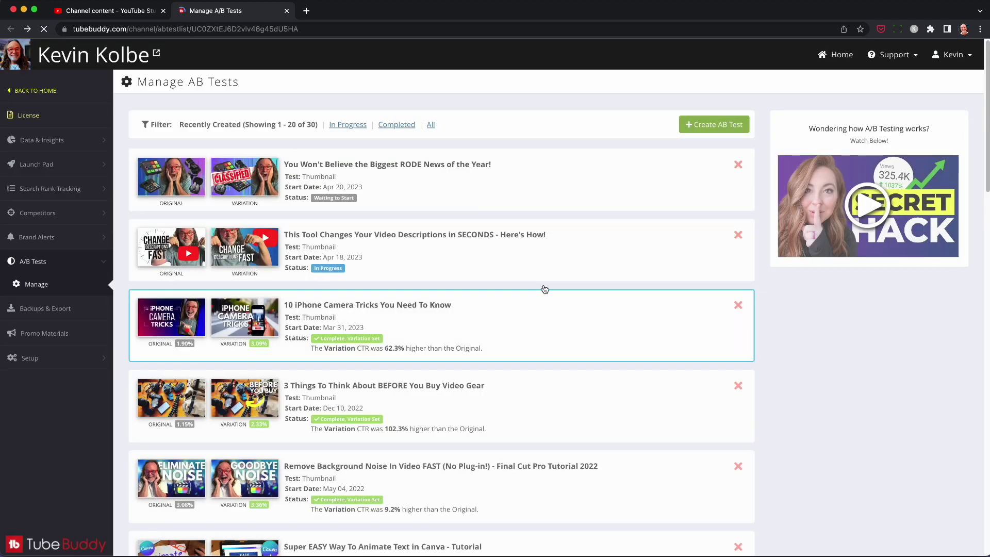
# Create a 14-day thumbnail A/B test for the 'Stop Saying These 2 Words' video.
pyautogui.click(725, 129)
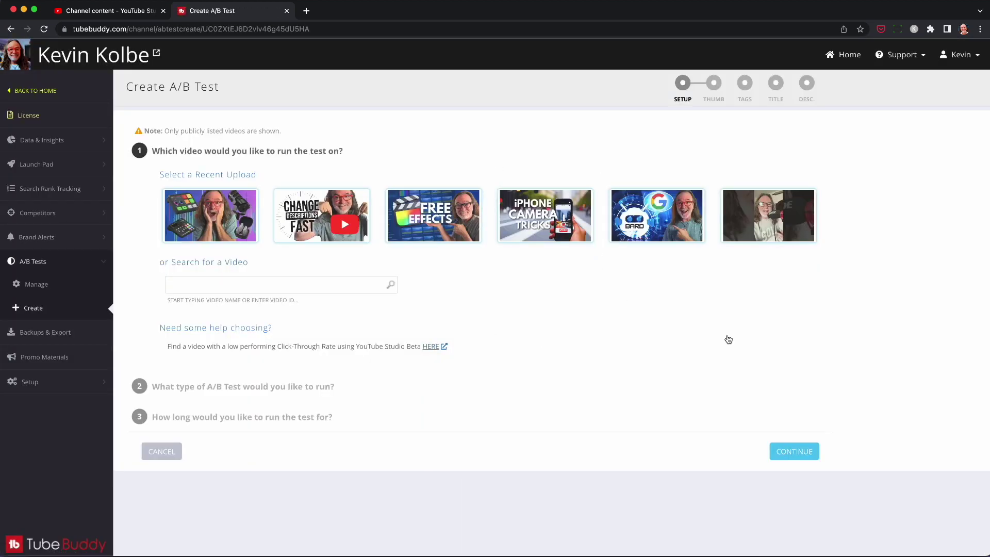
pyautogui.click(800, 235)
pyautogui.click(274, 376)
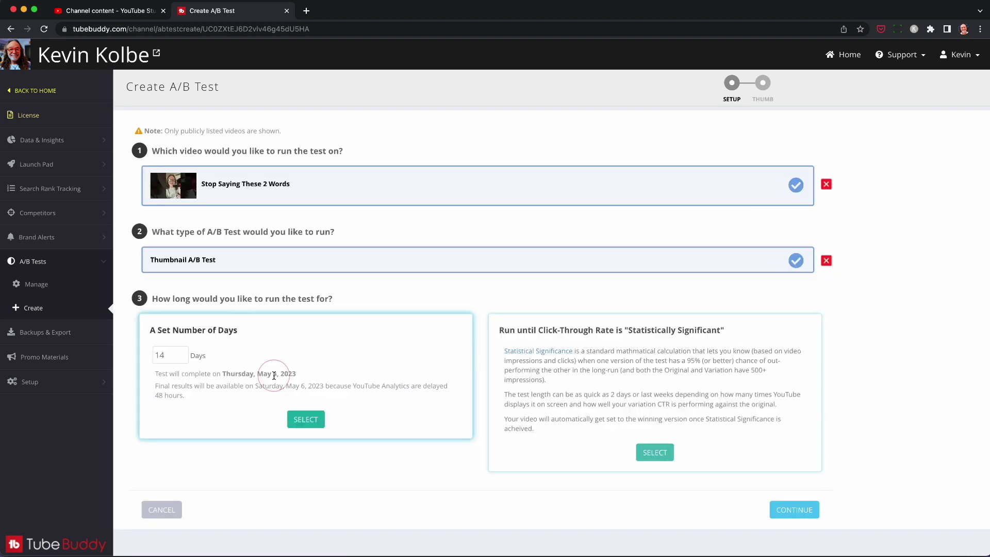
pyautogui.click(306, 420)
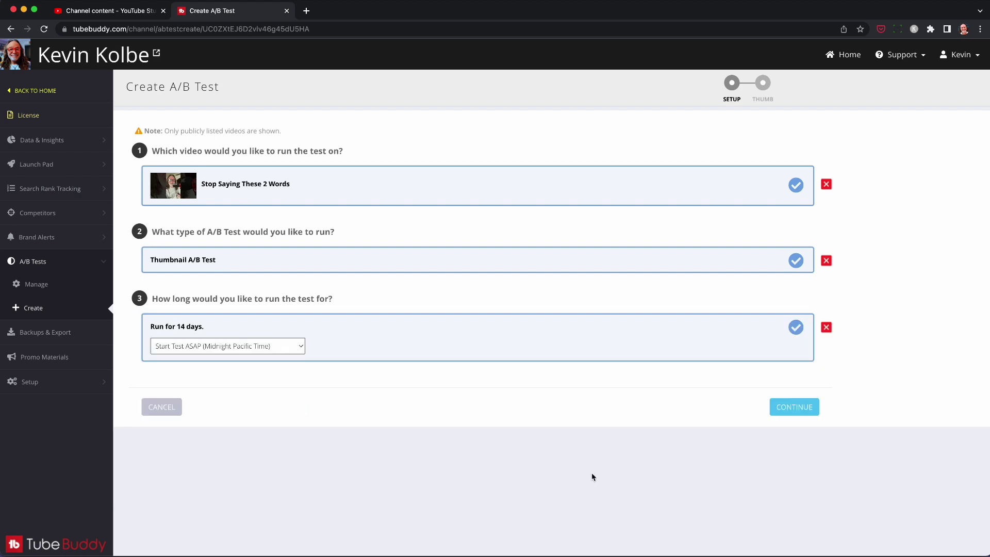
pyautogui.click(785, 411)
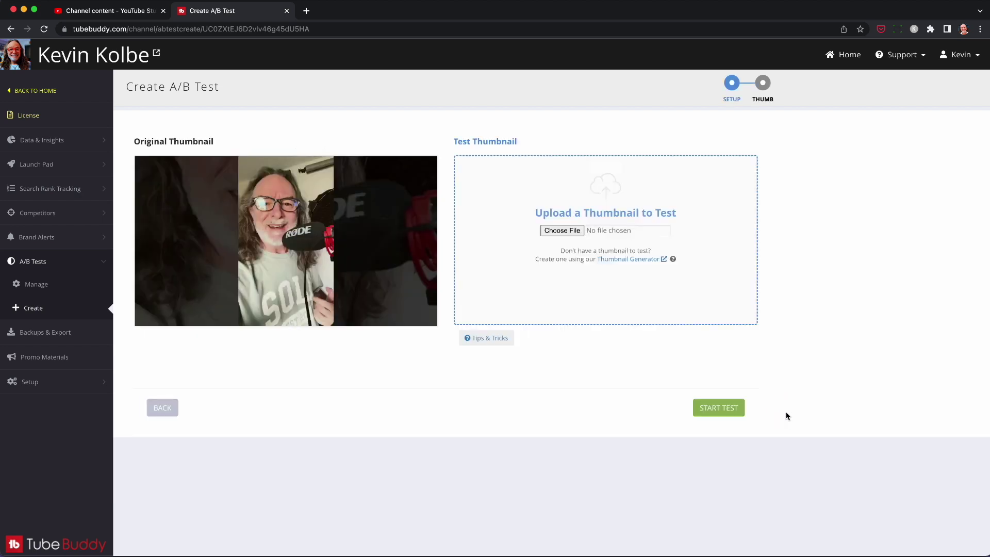
# Upload RODE MIC 2023 v2.png as the test thumbnail.
pyautogui.click(562, 231)
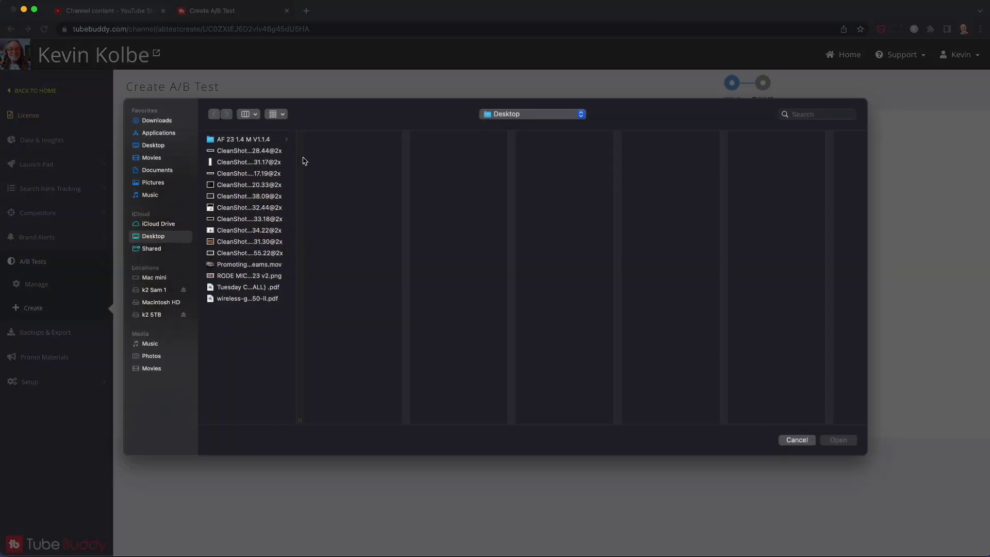
pyautogui.click(234, 277)
pyautogui.click(844, 441)
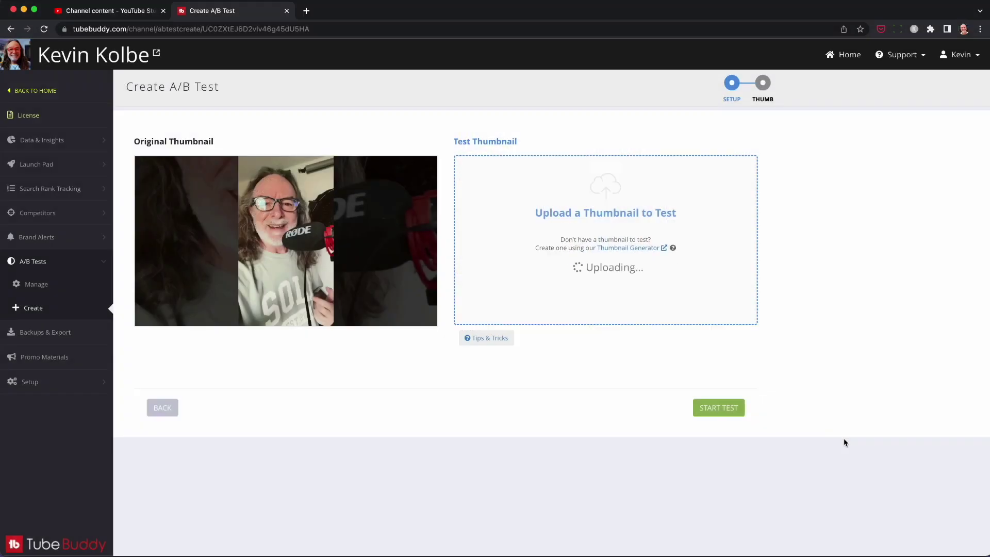